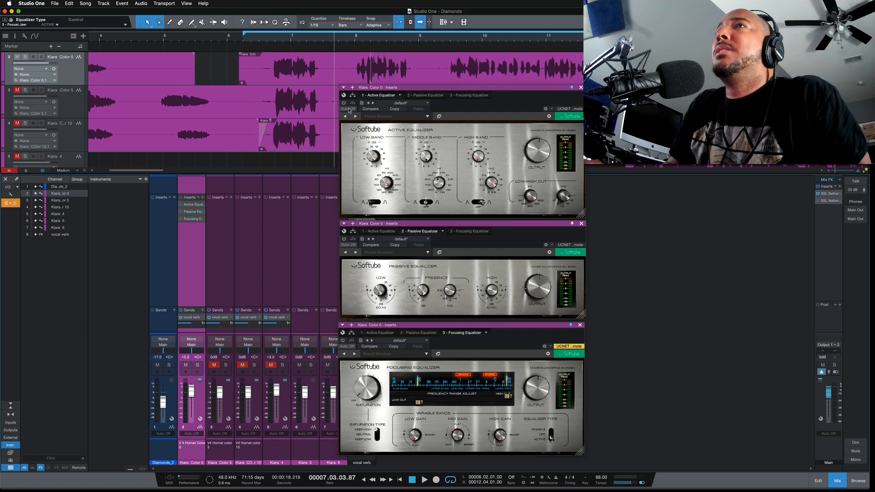
Step: Play the lead vocal from just before bar 7 with all three equalizers deactivated, and stop playback
click(270, 67)
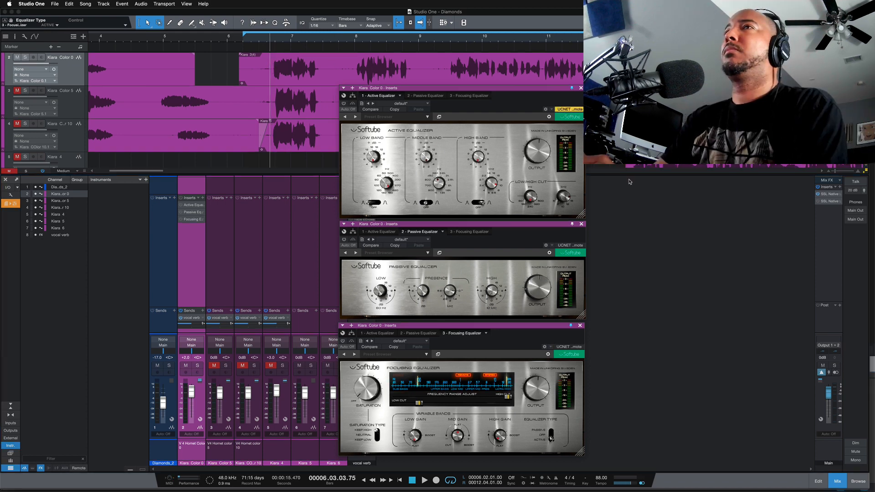
key(space)
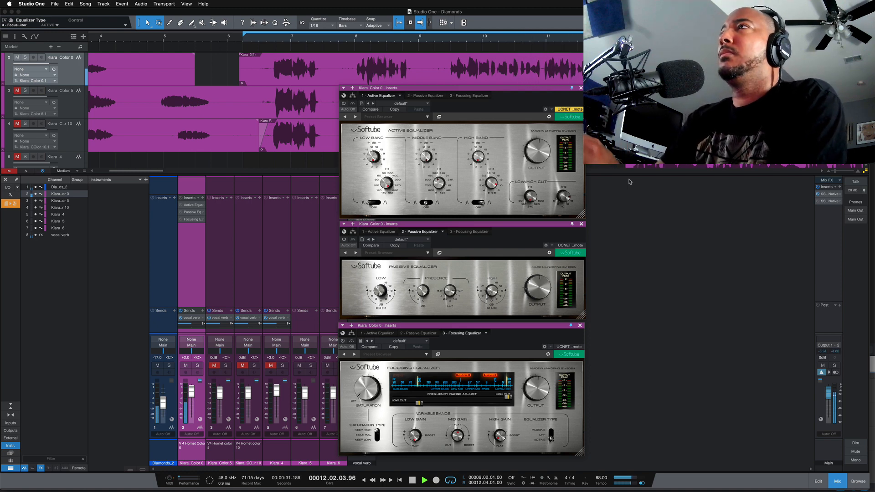
key(space)
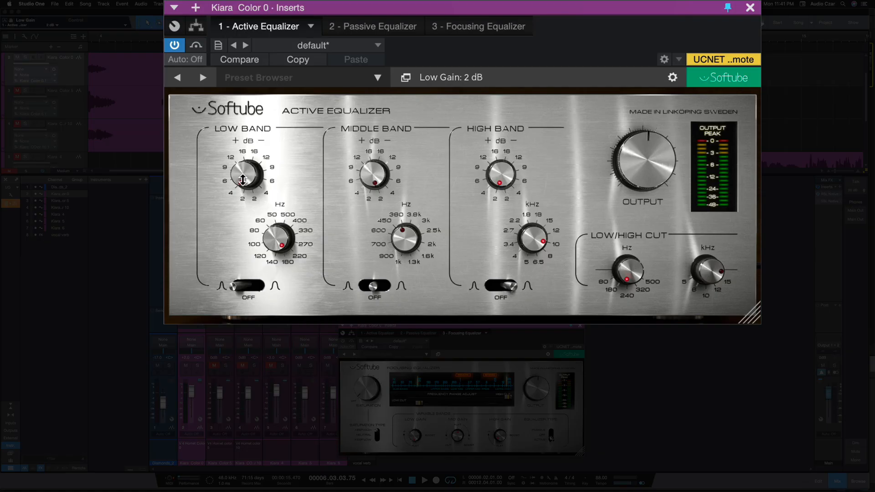
Step: Adjust the Active Equalizer's low gain with low frequency at 180 Hz, and set middle gain to -2 dB with narrow middle width
drag(243, 179, 245, 187)
mouse_move(287, 246)
mouse_down()
mouse_move(288, 257)
mouse_move(292, 232)
mouse_up()
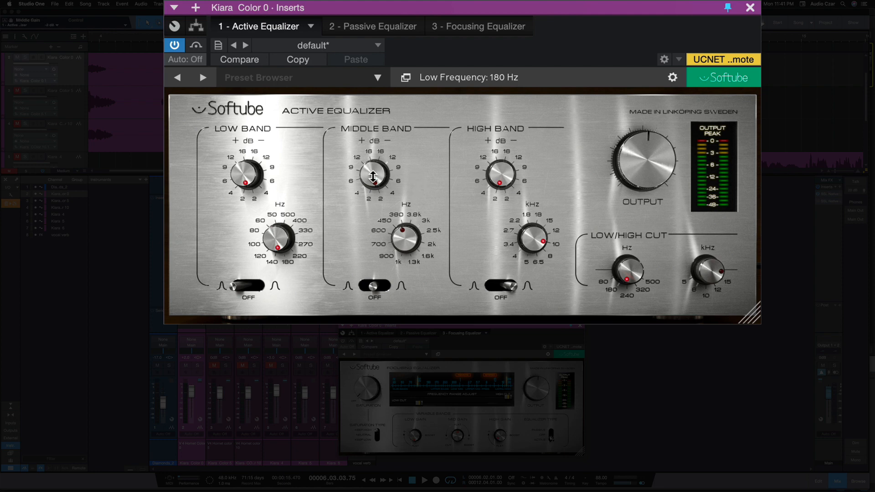
drag(373, 182, 377, 181)
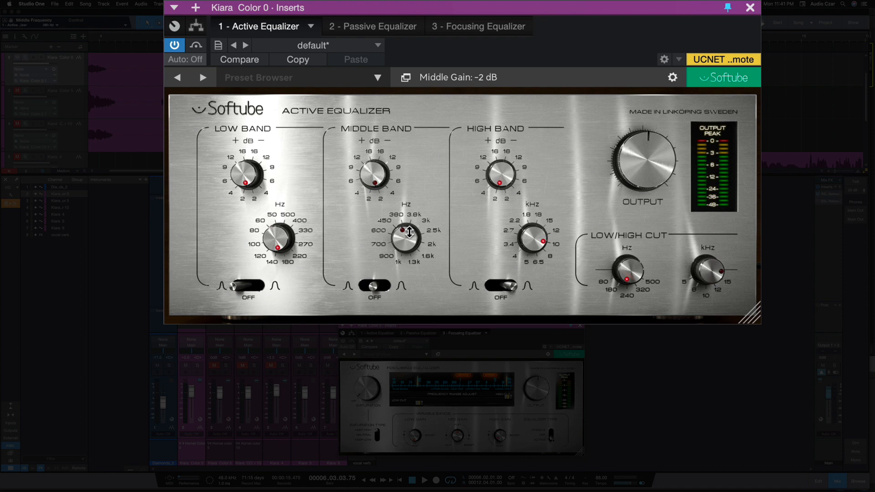
drag(410, 228, 413, 217)
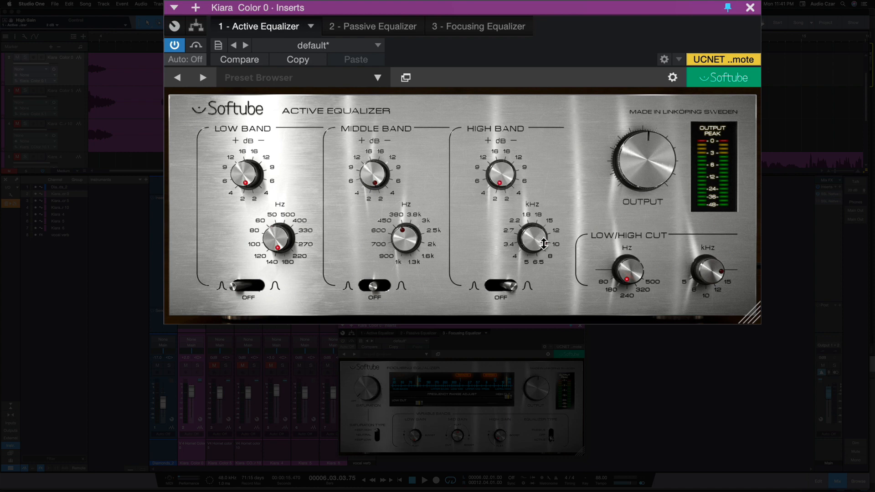
click(420, 232)
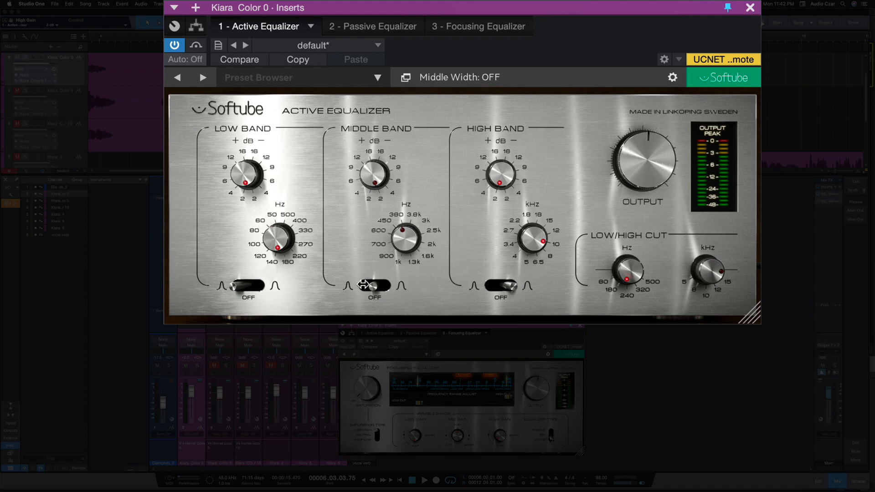
click(368, 287)
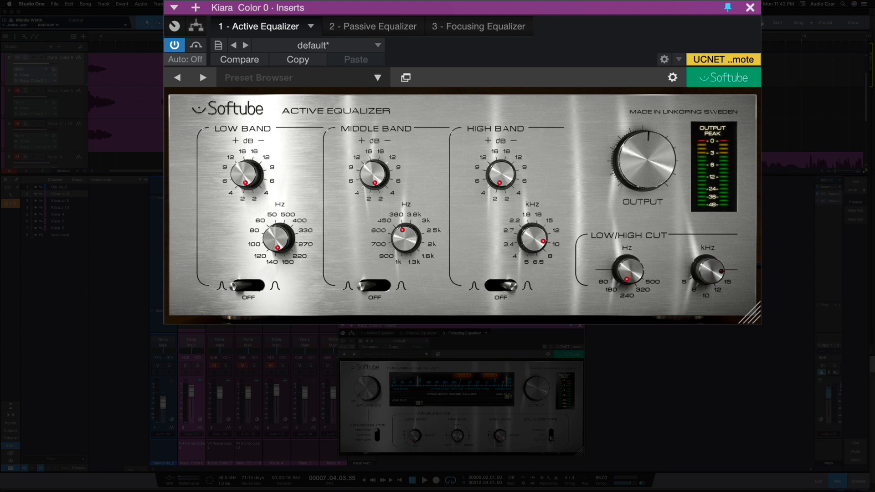
Step: Deactivate the Active Equalizer and activate the Passive Equalizer on the same vocal channel
click(173, 45)
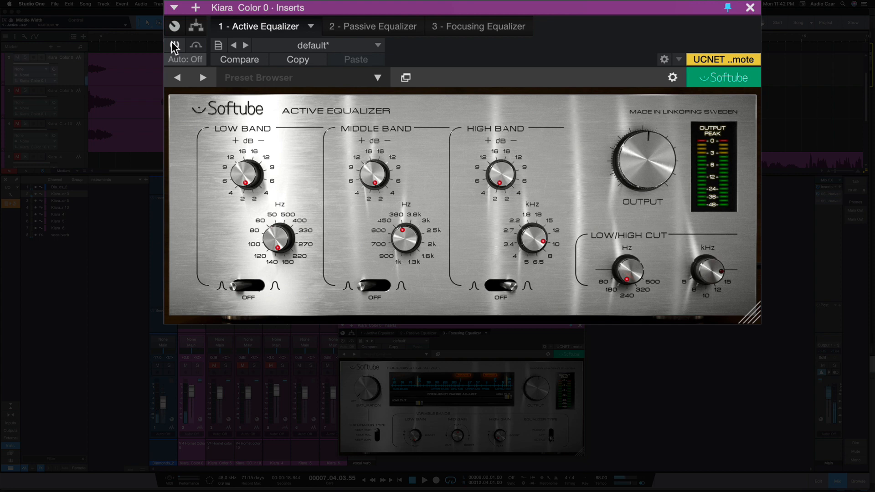
click(174, 46)
click(175, 196)
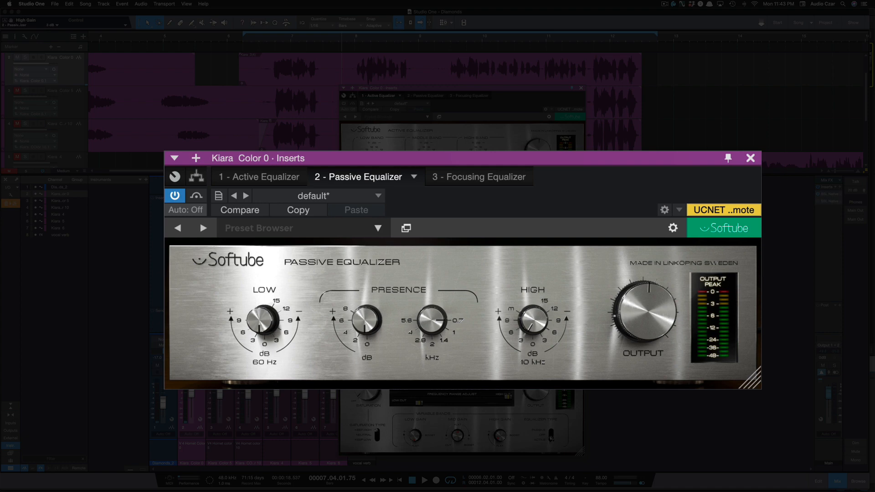
Step: Toggle the Passive Equalizer's bypass on and off for comparison, and activate the Focusing Equalizer
click(200, 198)
click(192, 196)
click(171, 212)
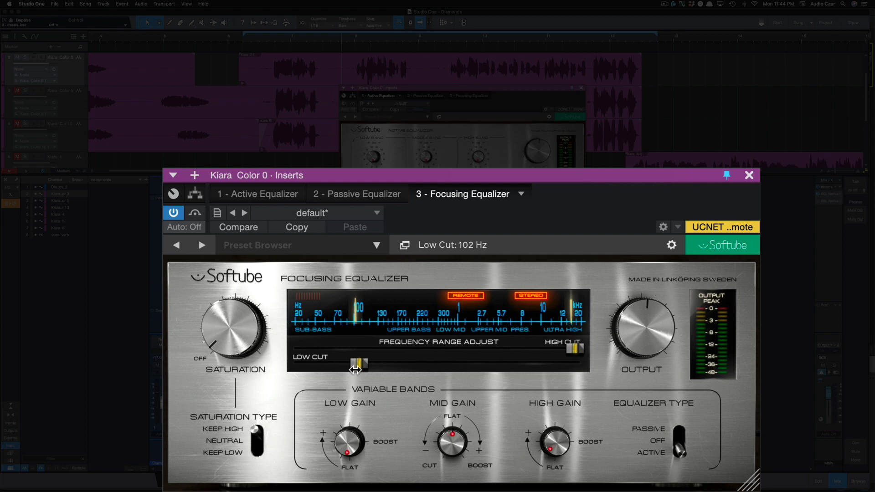
Step: Configure the Focusing Equalizer with low cut at 100 Hz, saturation type Keep Low, slightly more high gain and equalizer type Passive
mouse_move(357, 367)
mouse_down()
mouse_move(293, 368)
mouse_move(354, 375)
mouse_move(346, 375)
mouse_up()
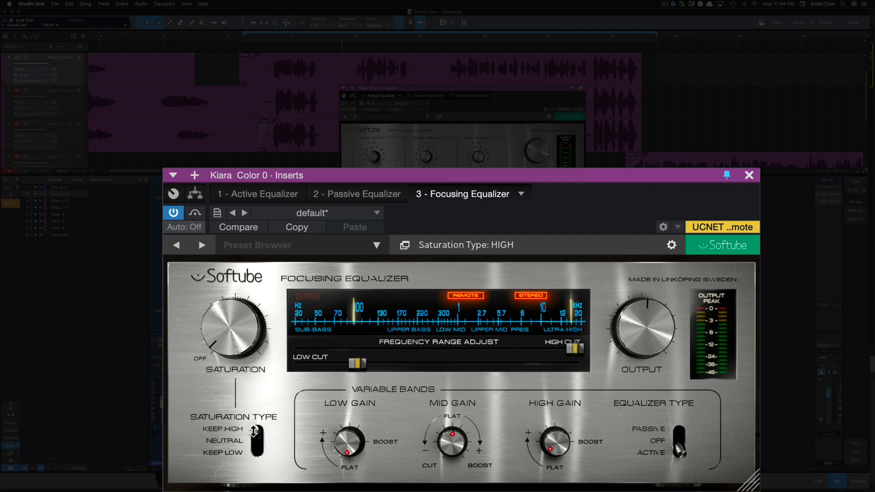
drag(255, 431, 256, 458)
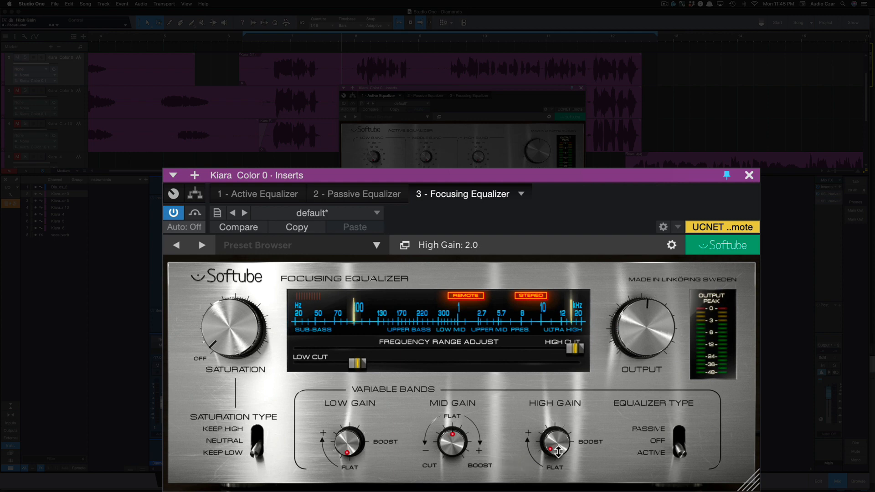
drag(557, 448, 555, 430)
click(684, 444)
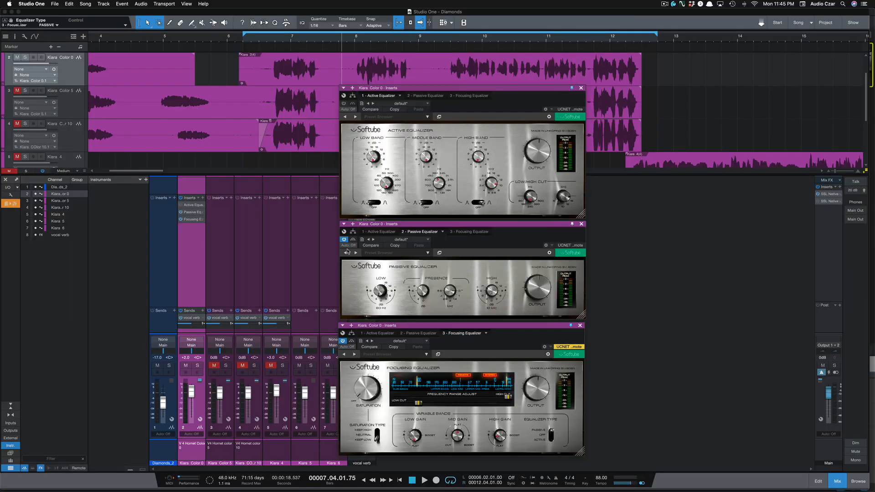
Step: Deactivate the Passive Equalizer and play the vocal from just before bar 7 through the Focusing Equalizer alone
click(345, 239)
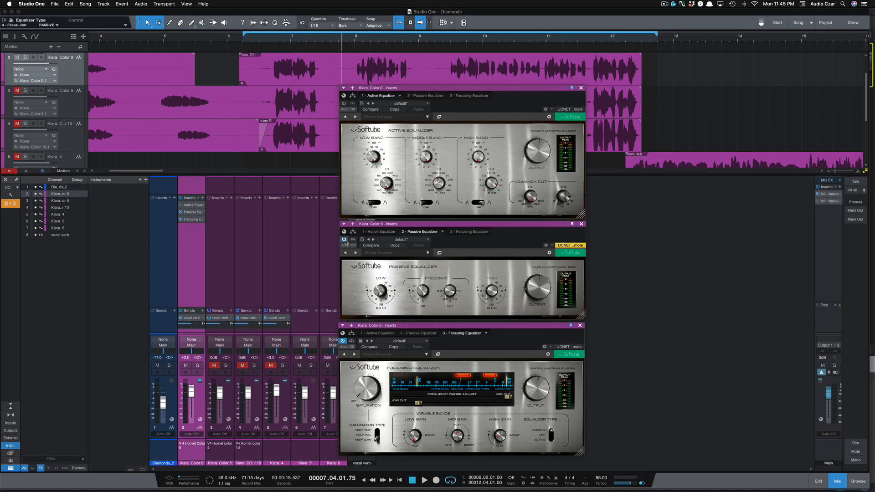
click(267, 106)
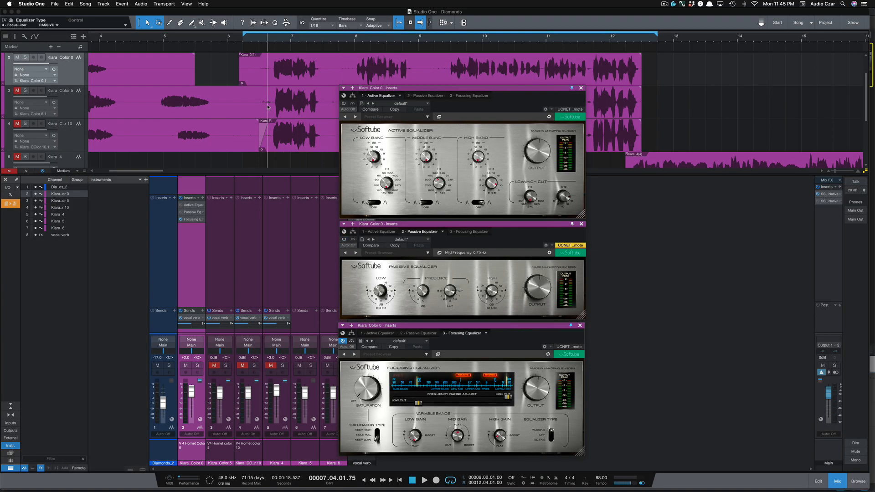
key(space)
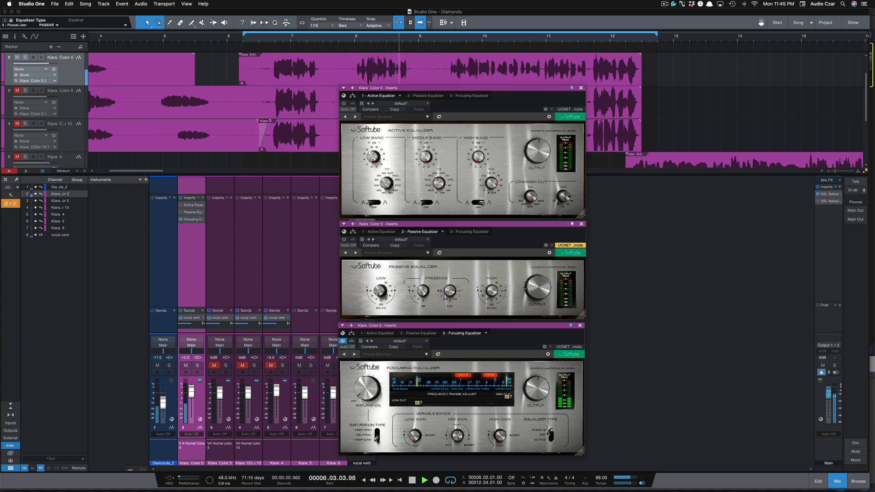
Step: Stop playback, switch the Focusing Equalizer's equalizer type to Active and replay the same vocal passage
key(space)
drag(551, 434, 552, 443)
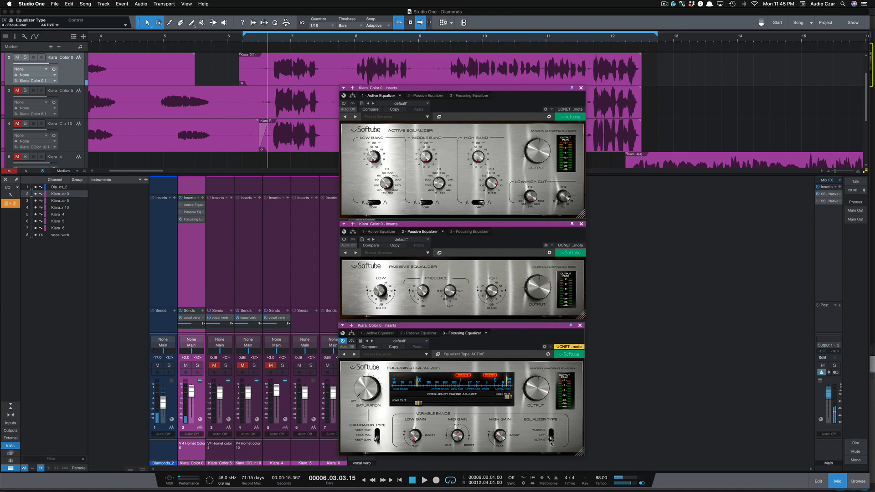
key(space)
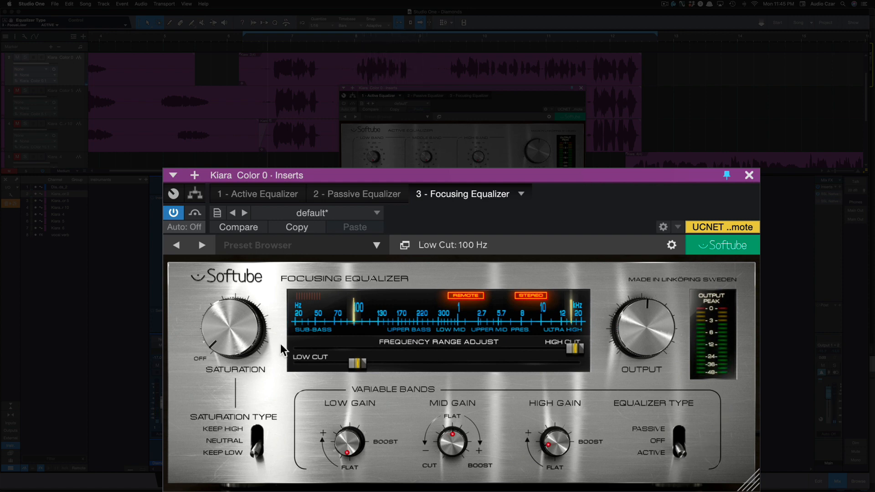
Step: Set the Focusing Equalizer's saturation to 1.7 with saturation type Keep High, and lower its output level
drag(230, 339, 227, 321)
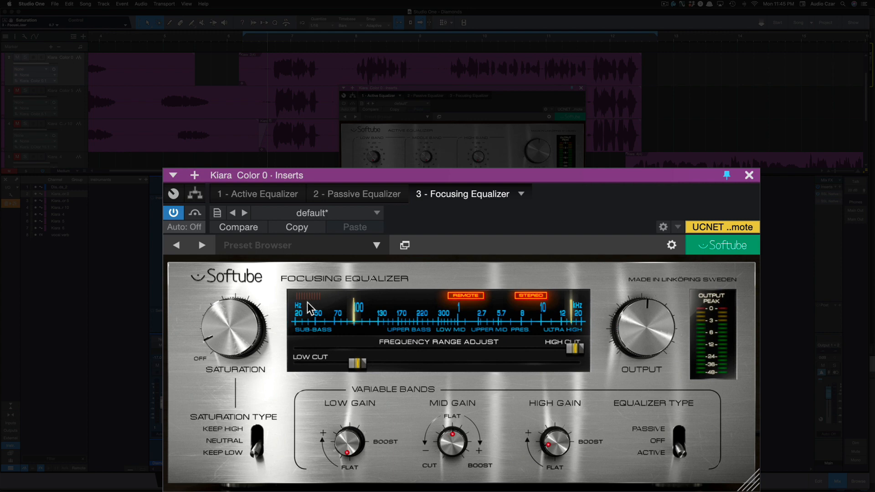
mouse_move(242, 322)
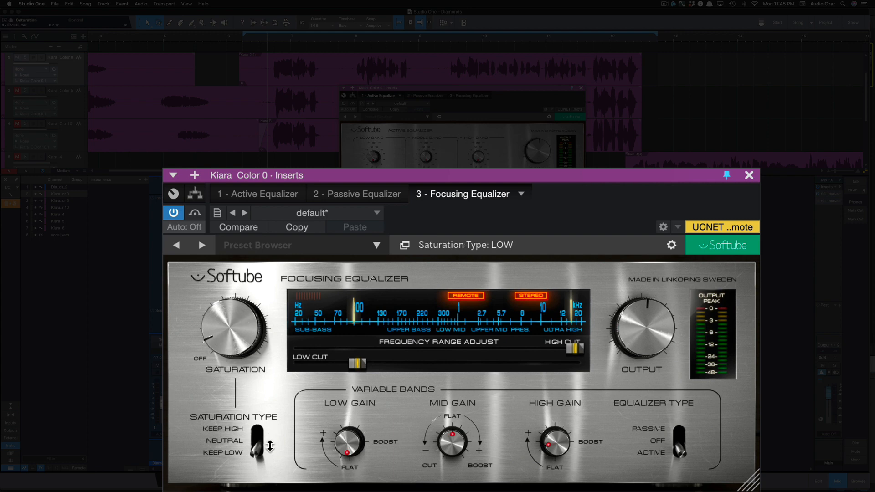
click(258, 444)
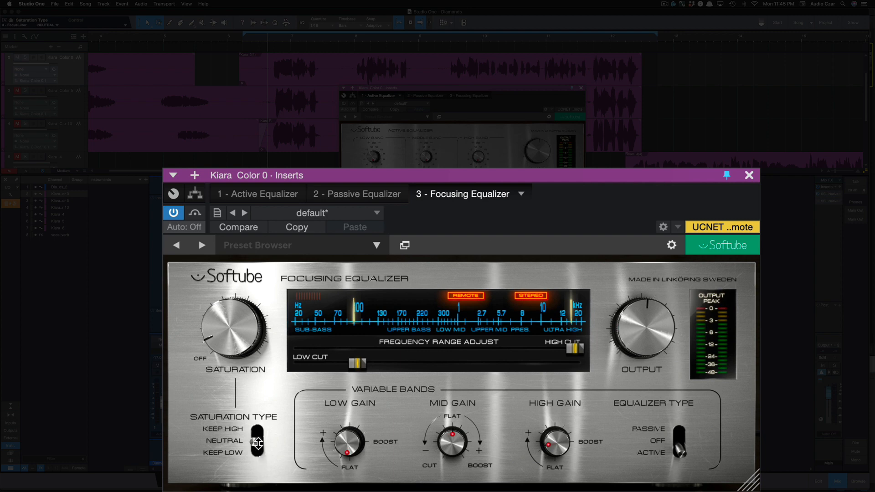
drag(258, 443, 257, 419)
mouse_move(225, 342)
mouse_down()
mouse_move(223, 355)
mouse_move(224, 340)
mouse_up()
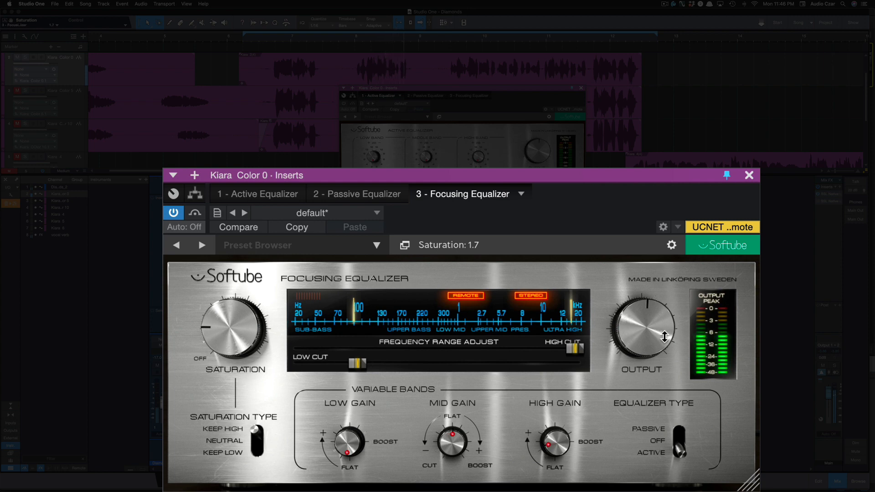
drag(658, 340, 653, 353)
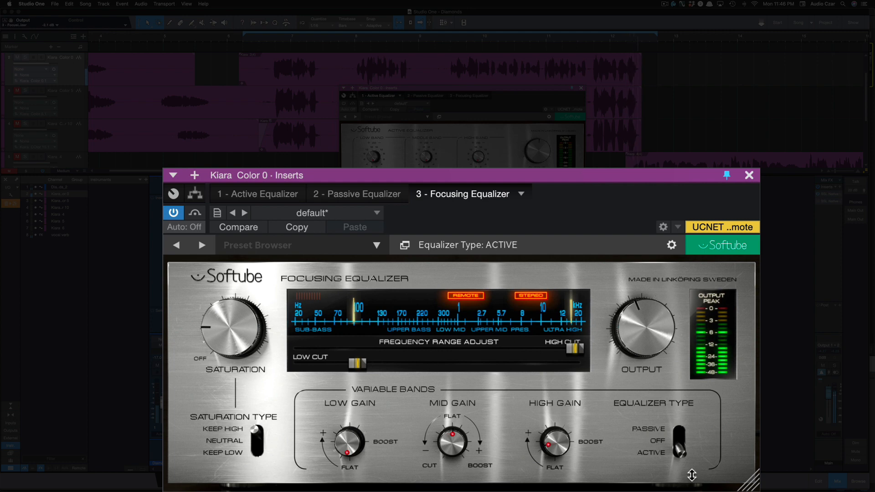
Step: Switch the Focusing Equalizer's equalizer type to Passive and compare the vocal with the plug-in off and on
click(683, 454)
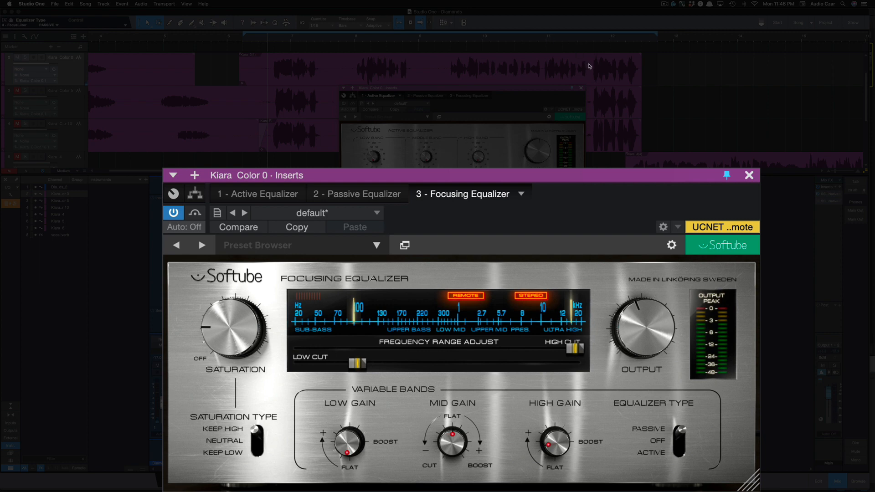
click(173, 212)
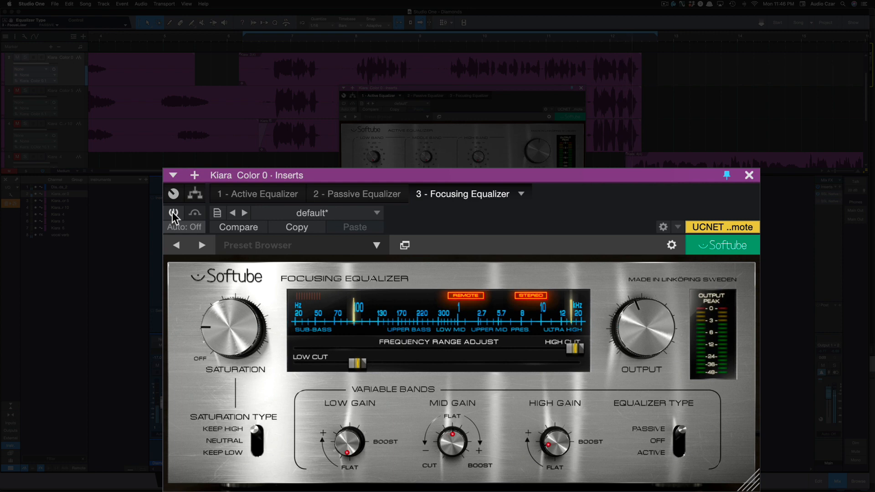
click(173, 213)
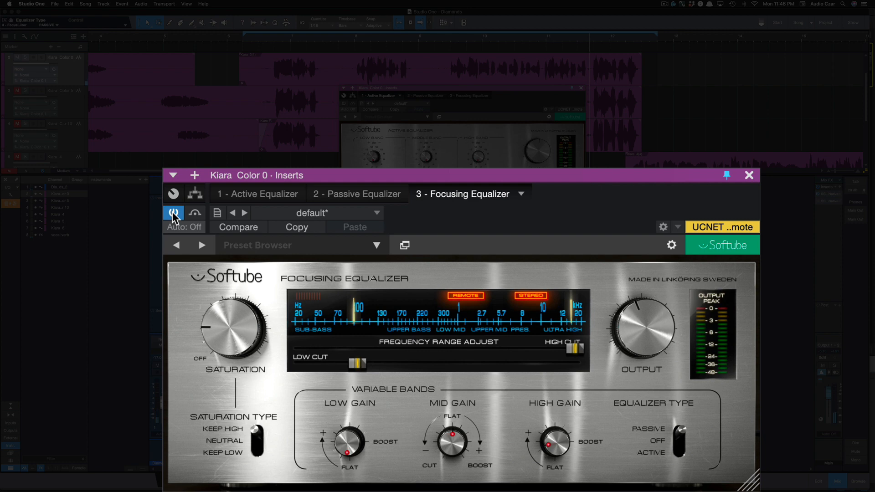
Step: Lower the Focusing Equalizer's output to -4.5 dB and readjust its saturation to 1.7
mouse_move(221, 349)
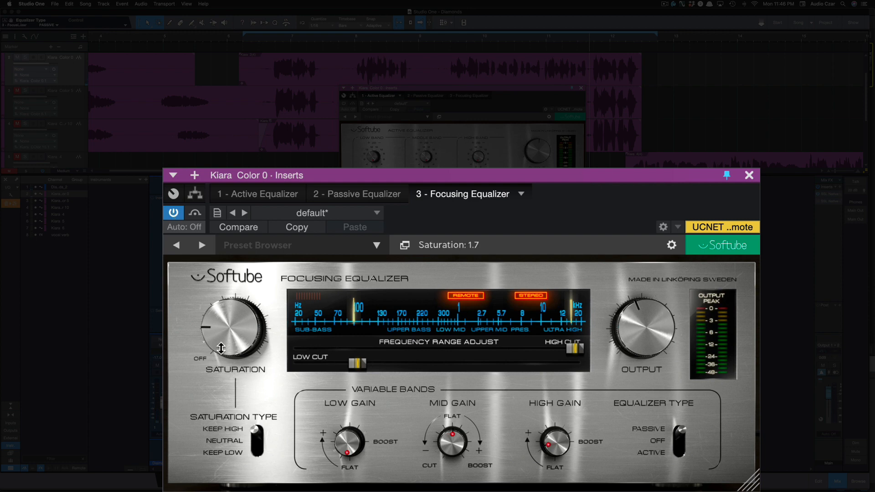
drag(221, 349, 481, 342)
drag(638, 336, 638, 344)
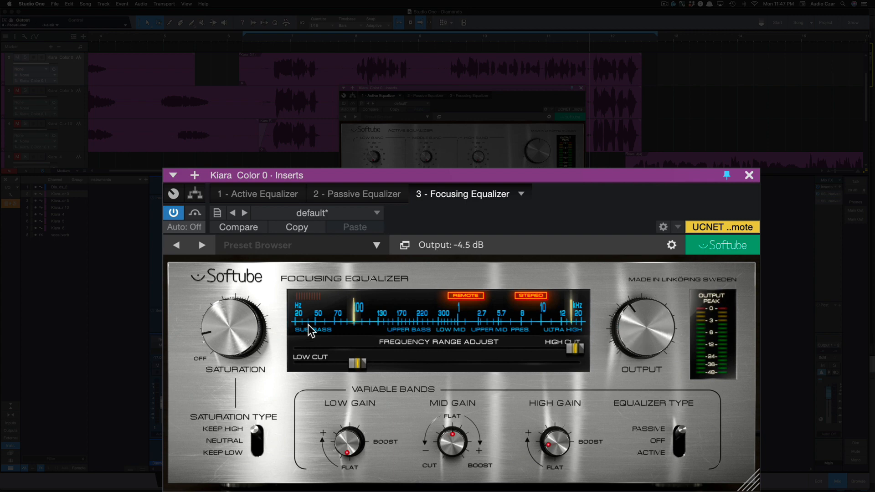
drag(246, 336, 245, 328)
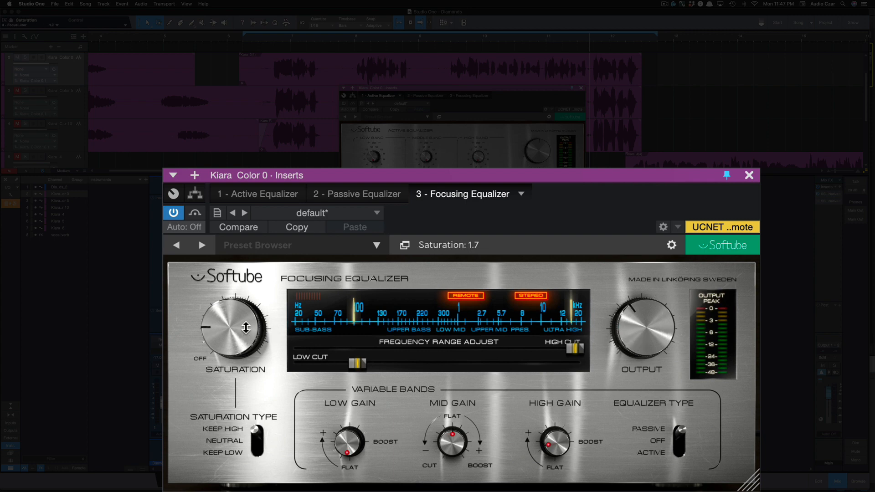